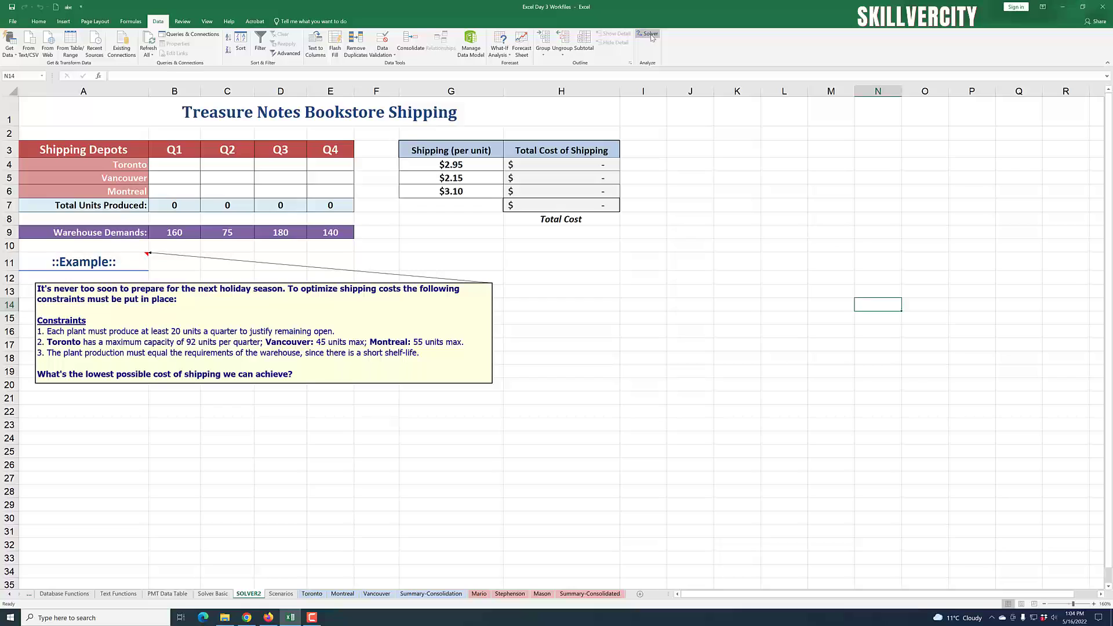
- Open Solver and set its objective to minimize the total shipping cost in cell H7
click(649, 35)
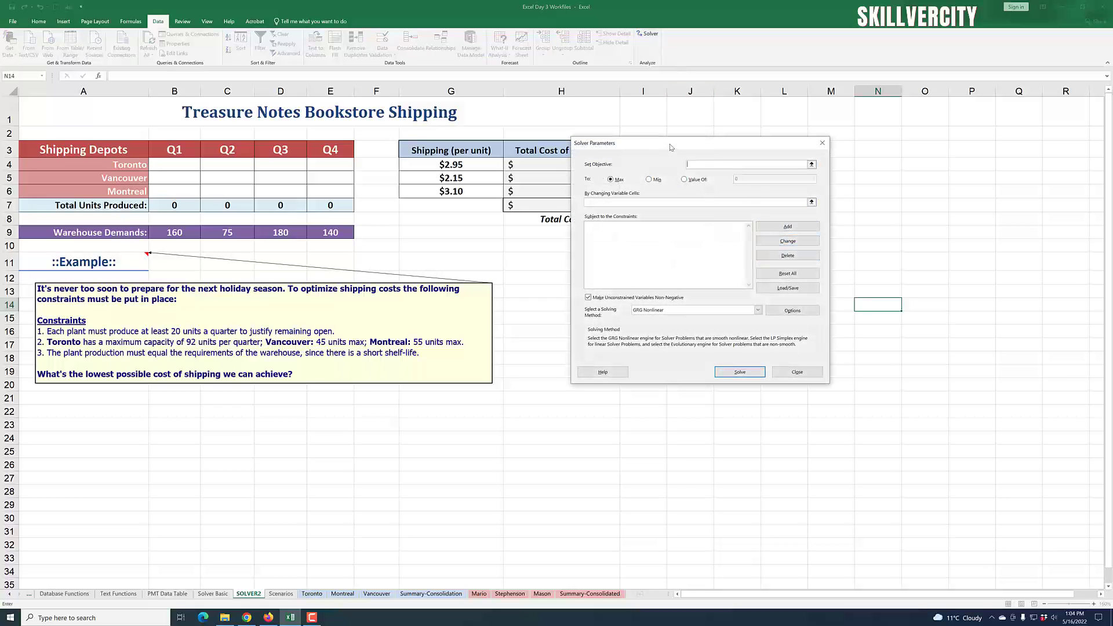
drag(670, 147, 752, 147)
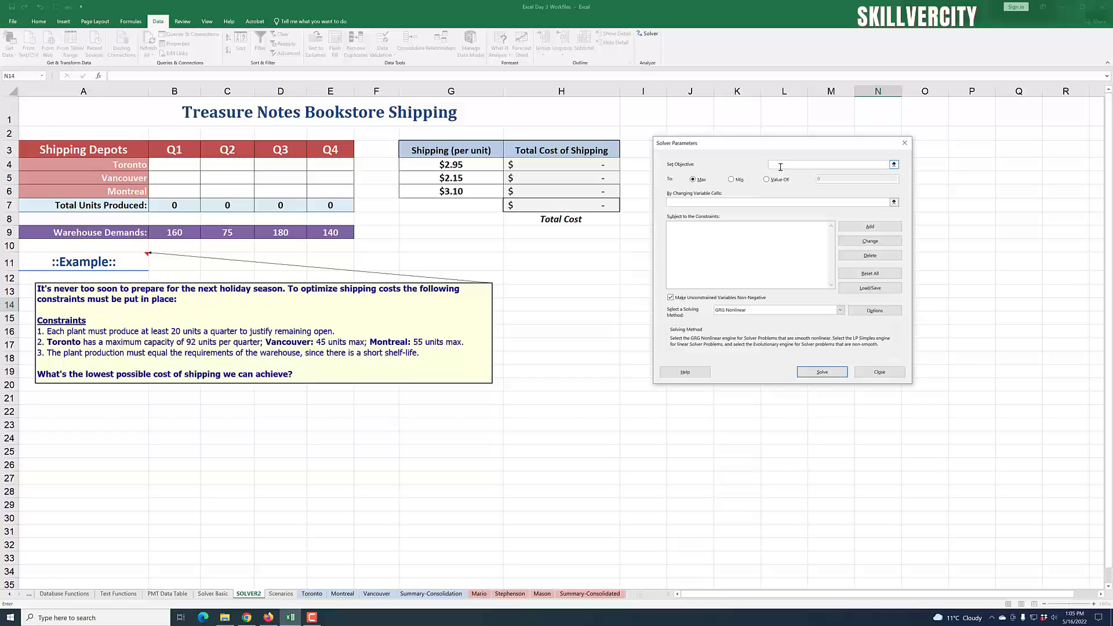
click(543, 211)
click(731, 180)
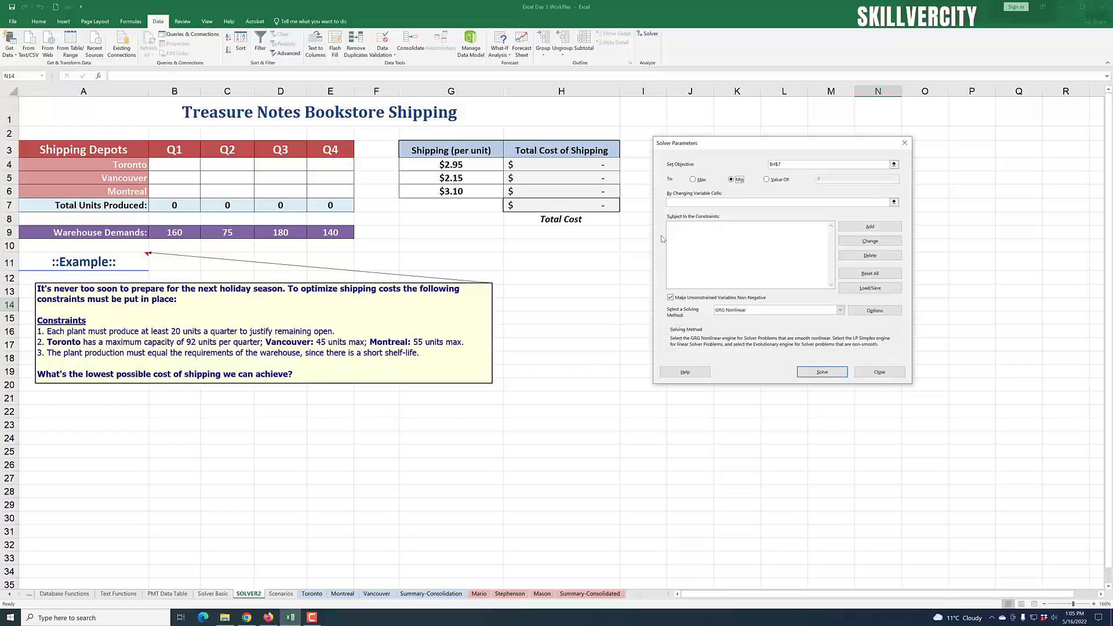
- Set the Solver's changing variable cells to the depots' quarterly units, B4:E6
click(702, 202)
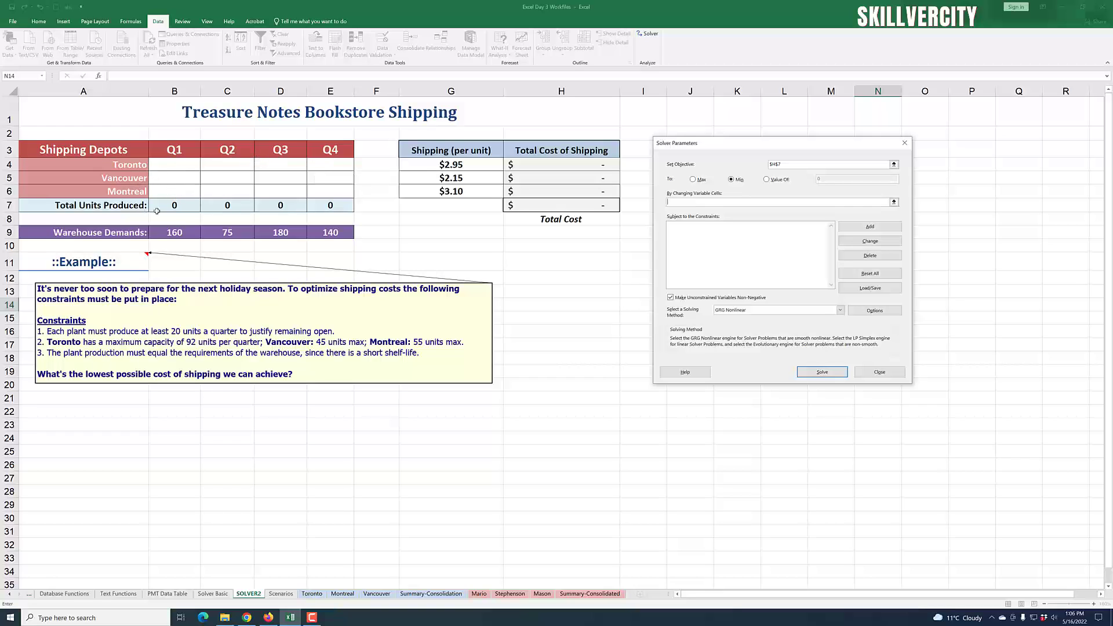
click(166, 167)
drag(165, 167, 333, 191)
click(714, 234)
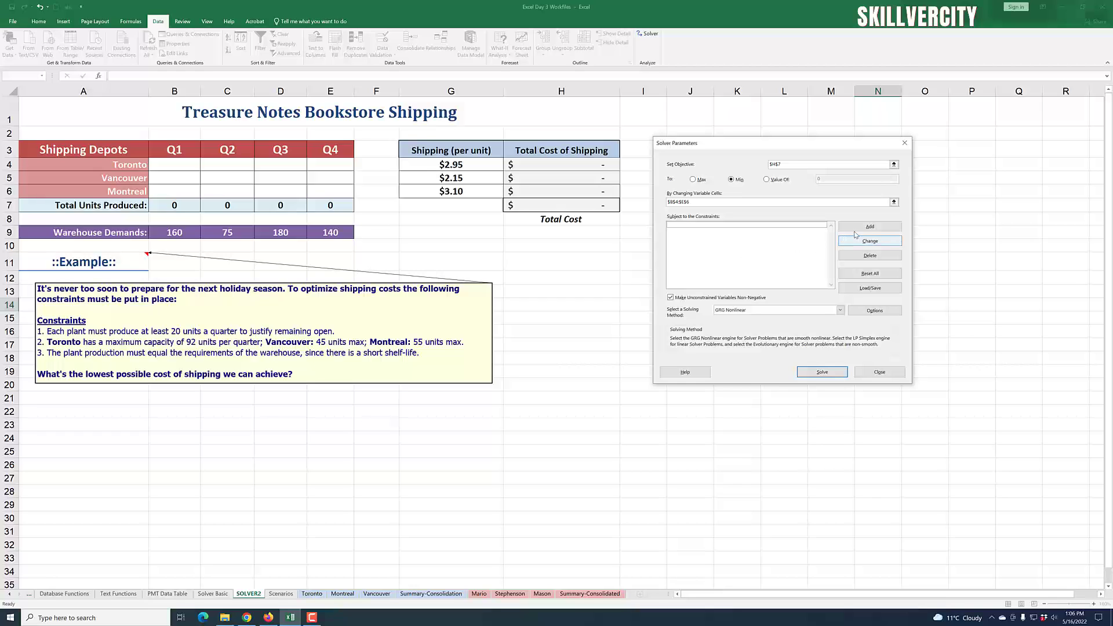
- Add a Solver constraint requiring every depot's quarterly units in B4:E6 to be at least 20
click(865, 226)
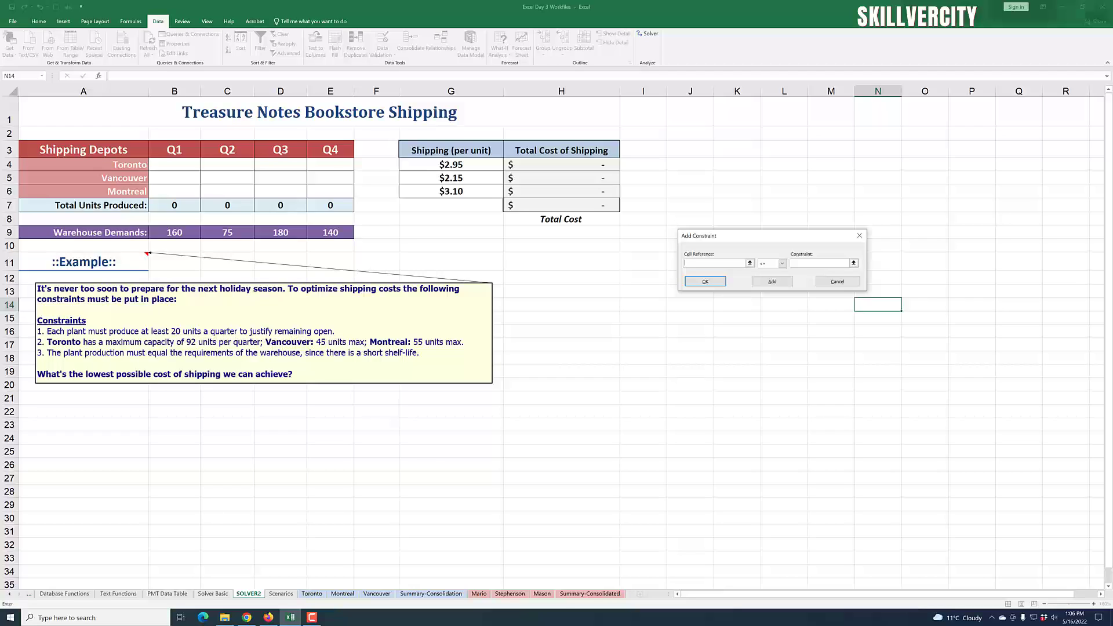
click(475, 623)
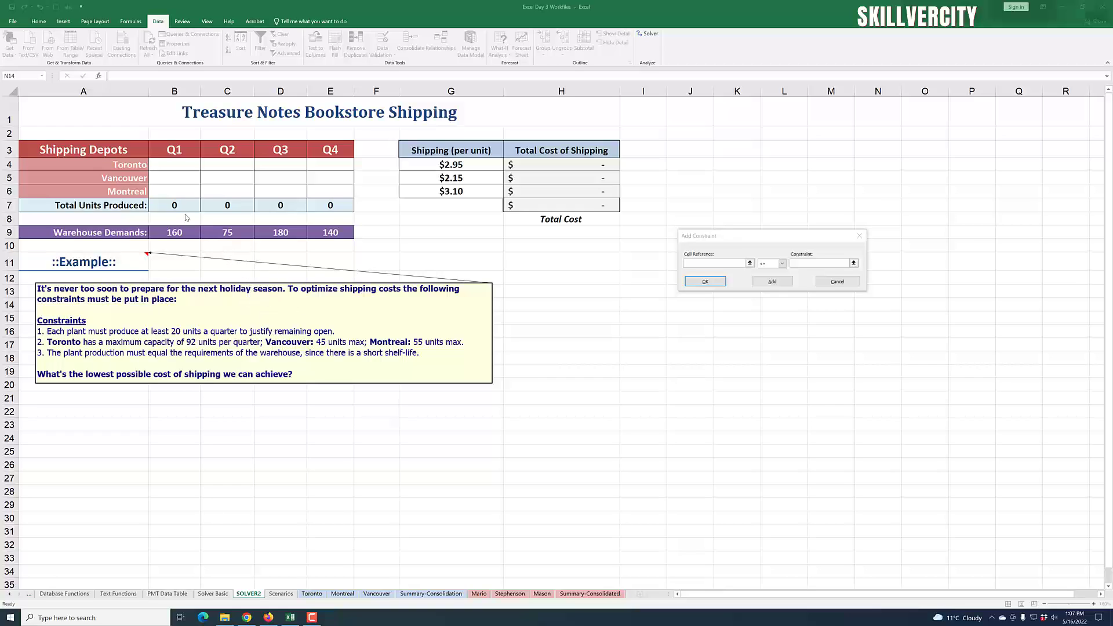
click(782, 263)
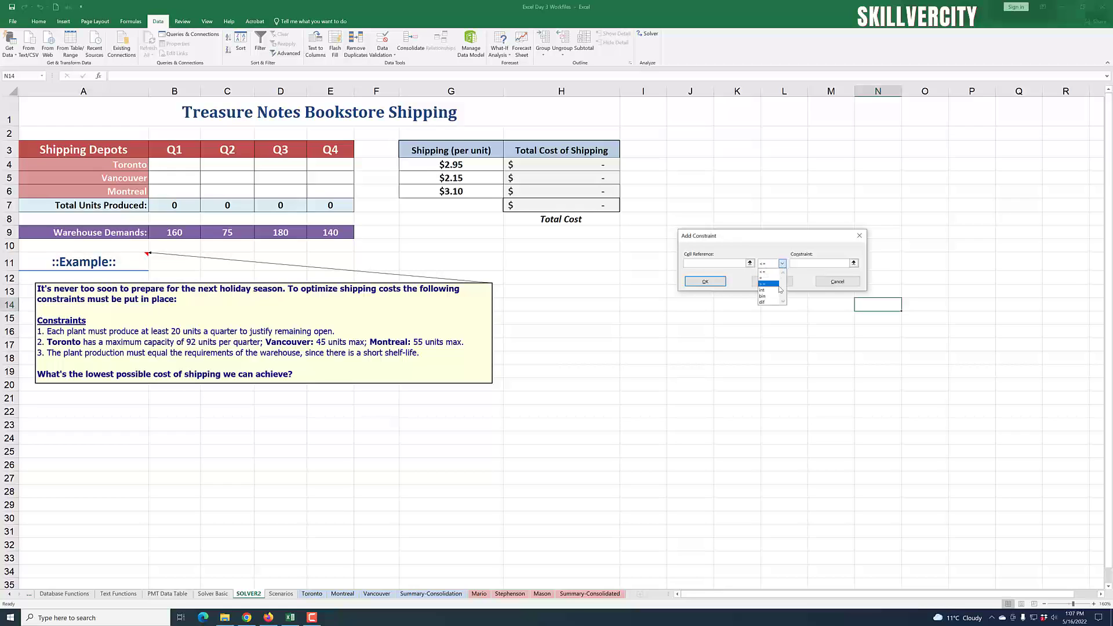
click(771, 285)
click(805, 263)
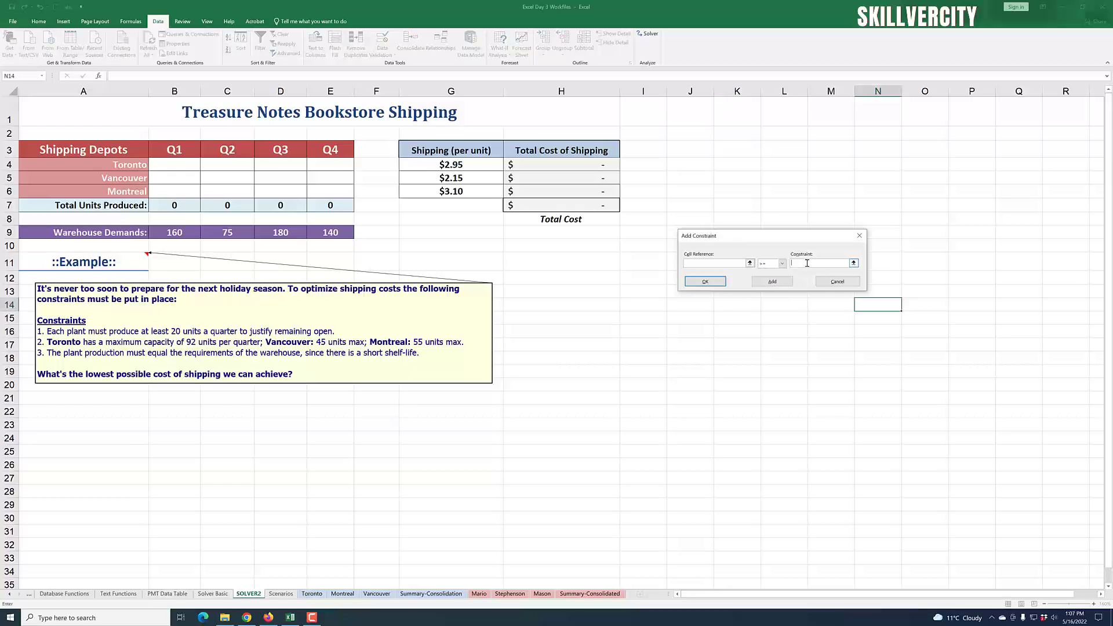
click(704, 263)
click(176, 167)
drag(175, 167, 328, 193)
click(781, 287)
- Add a constraint limiting Toronto's quarterly units in B4:E4 to at most 92
drag(178, 164, 322, 167)
click(815, 265)
click(773, 283)
- Add a constraint limiting Vancouver's quarterly units in B5:E5 to at most 45
drag(185, 179, 348, 181)
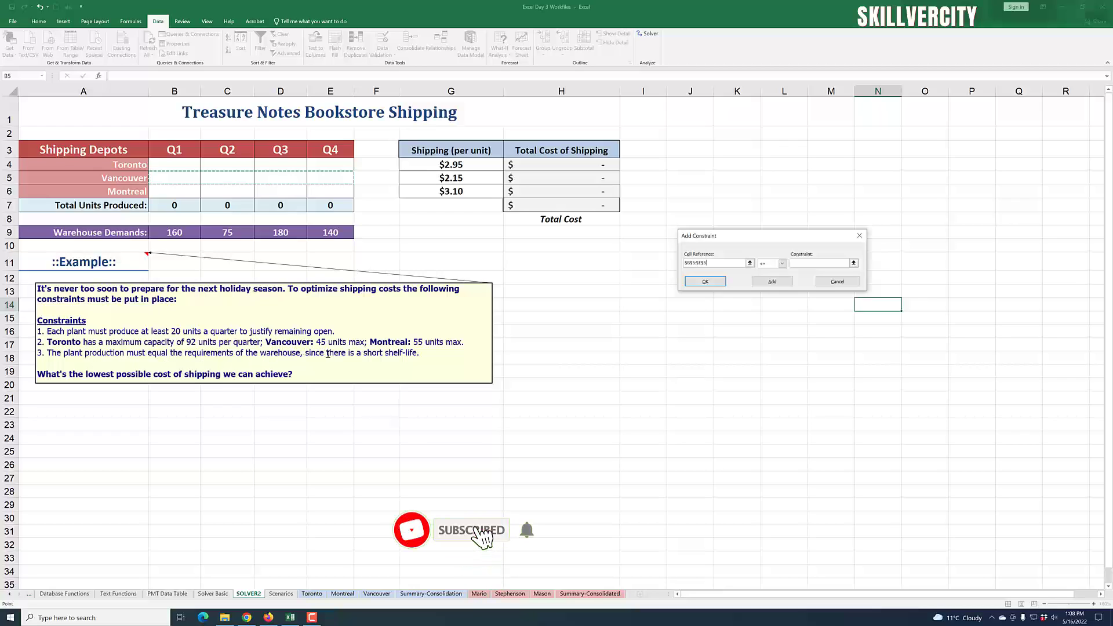
click(799, 264)
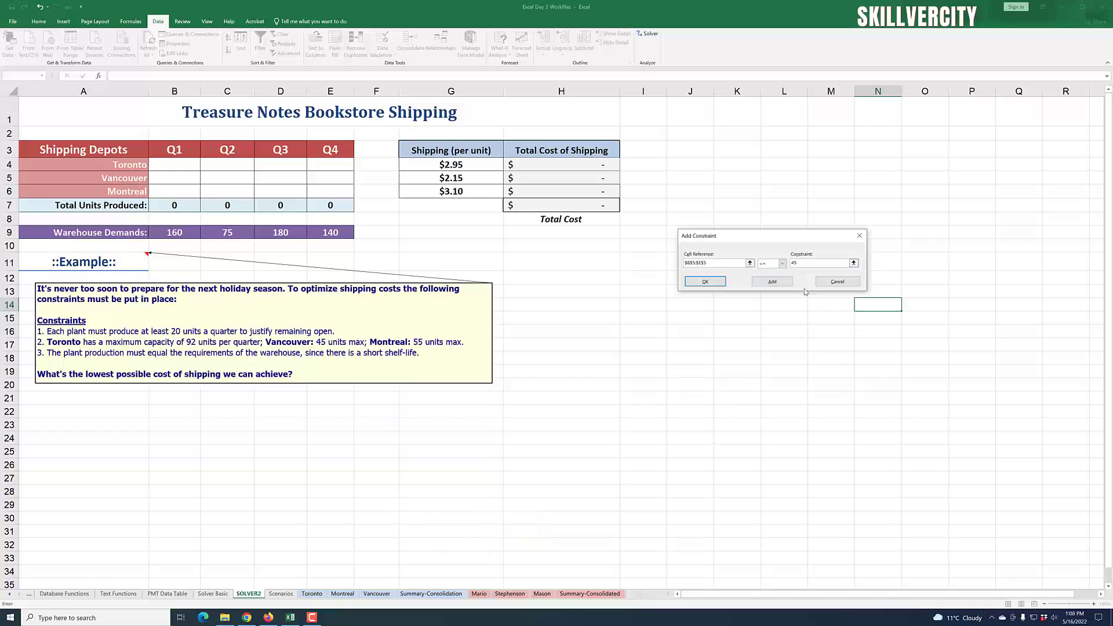
click(771, 282)
- Add a constraint limiting Montreal's quarterly units in B6:E6 to at most 55
drag(166, 192, 348, 196)
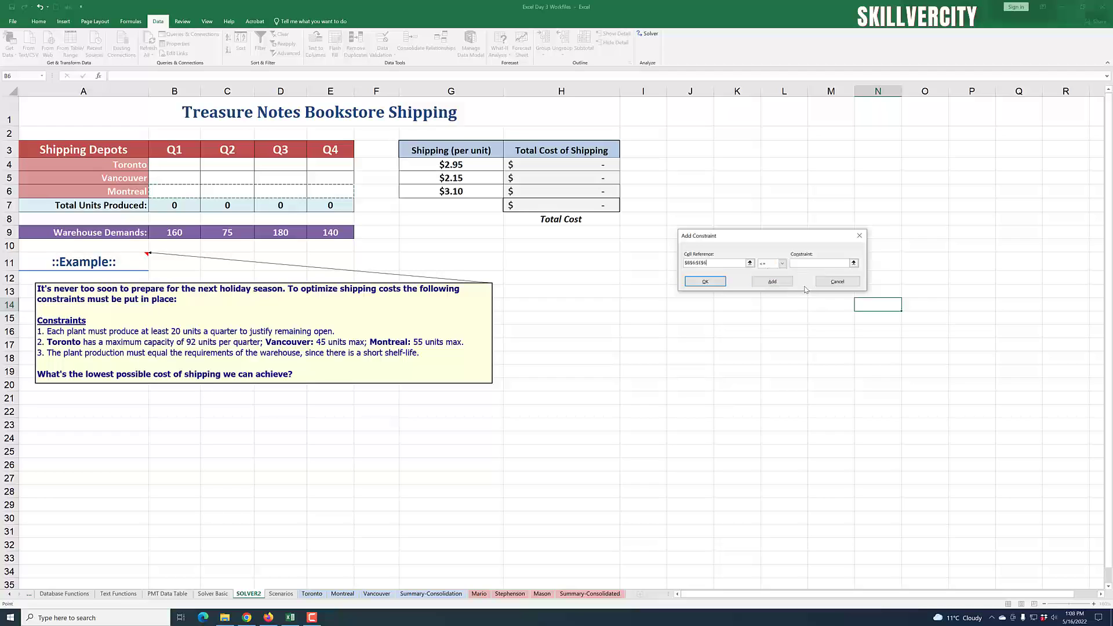
click(809, 263)
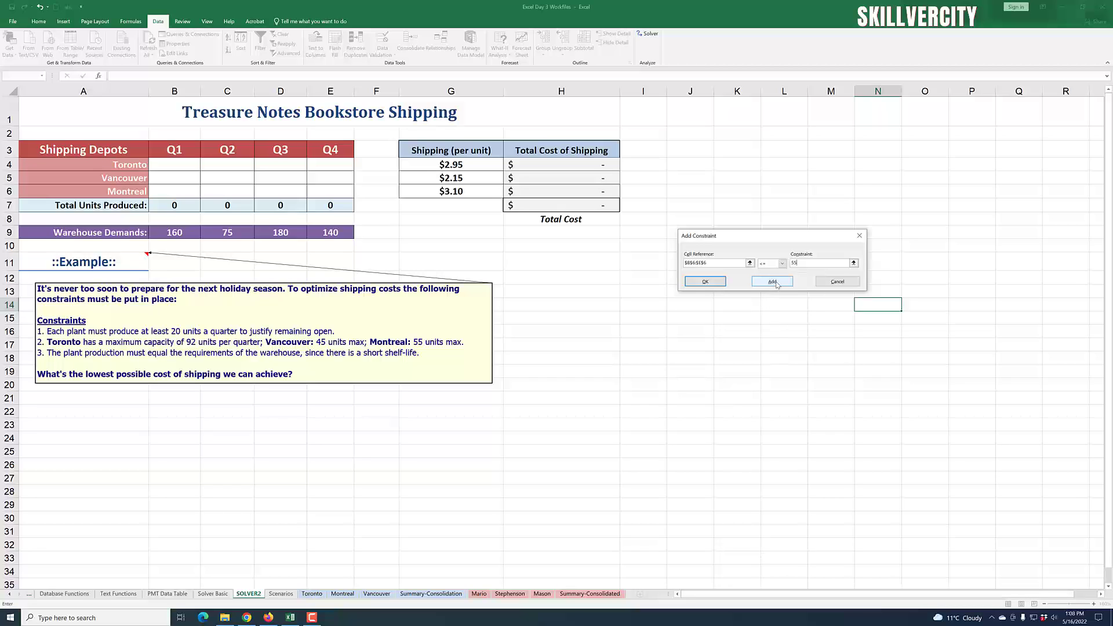
click(777, 283)
- Add a final constraint making the total units produced in B7:E7 equal the warehouse demands in B9:E9
drag(174, 210, 322, 207)
click(784, 265)
click(763, 278)
drag(170, 232, 359, 243)
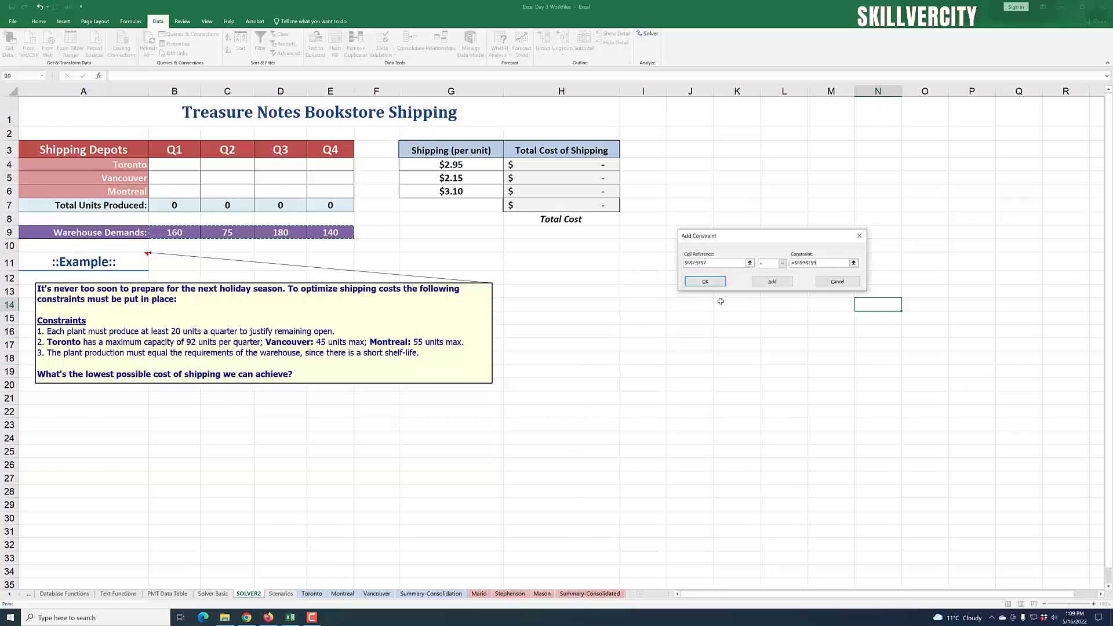
click(714, 283)
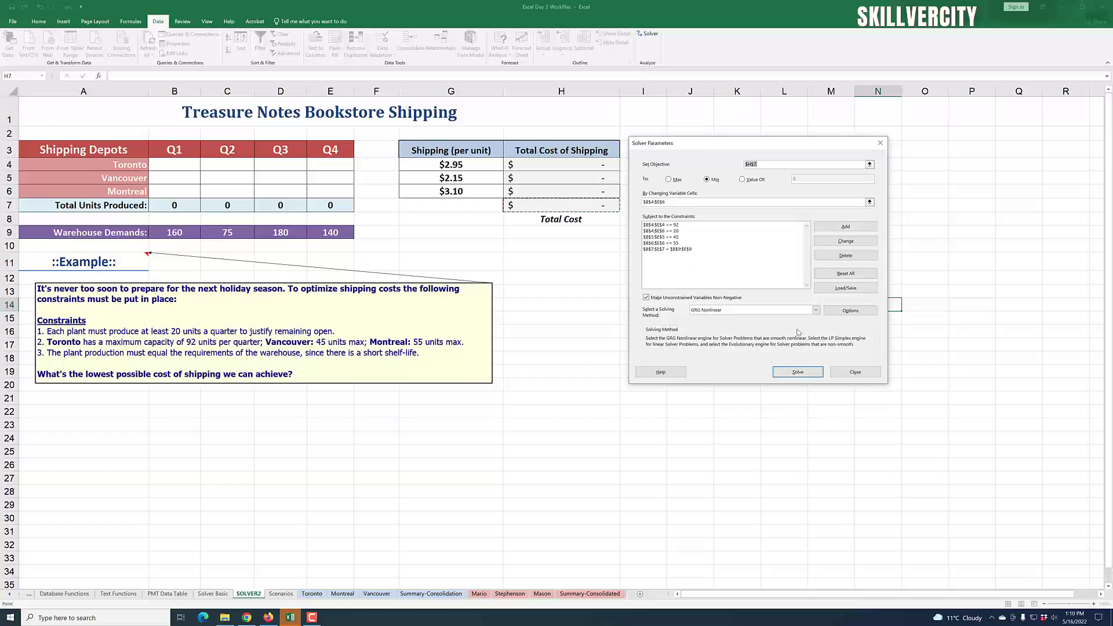
- Solve the shipping model and move the Solver results dialog clear of the tables
click(797, 374)
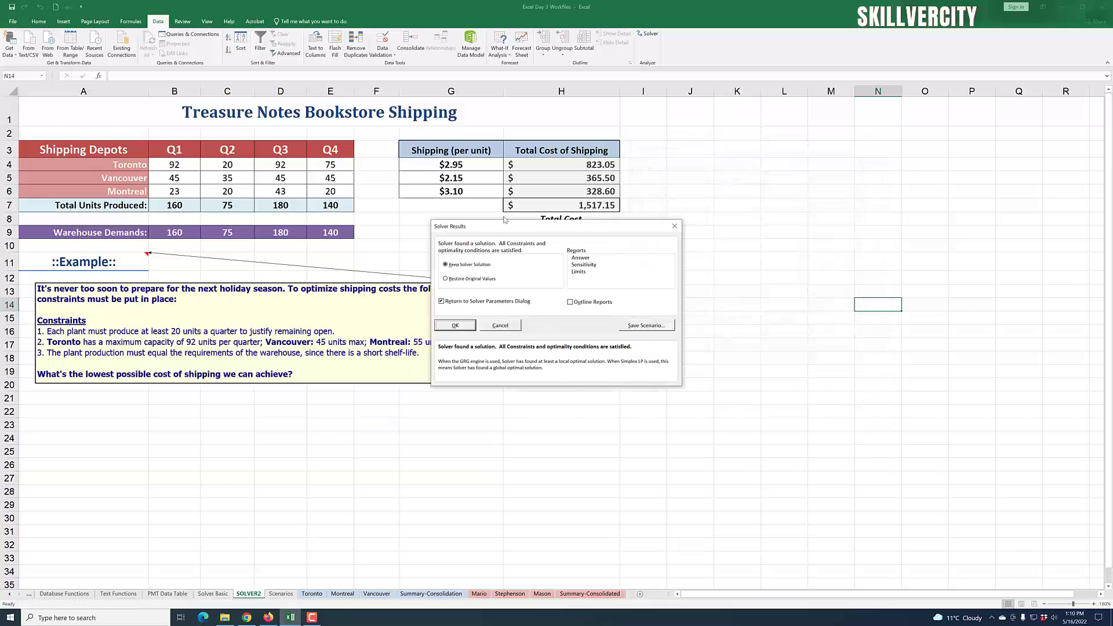
drag(501, 227, 818, 158)
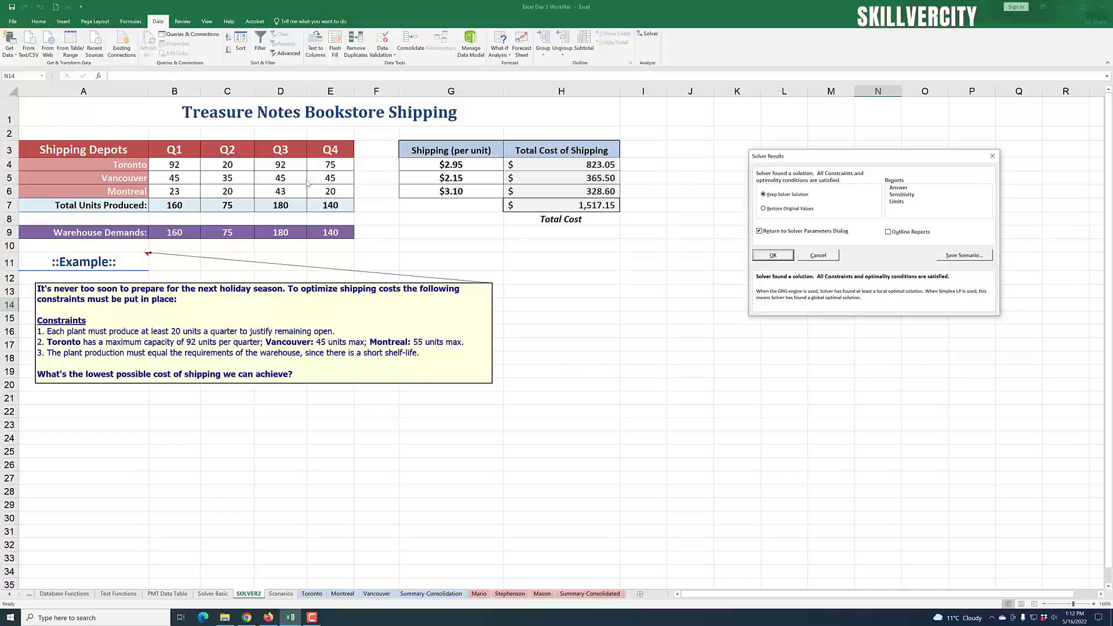
- Restore the original values instead of keeping the Solver solution, and close Solver
click(765, 210)
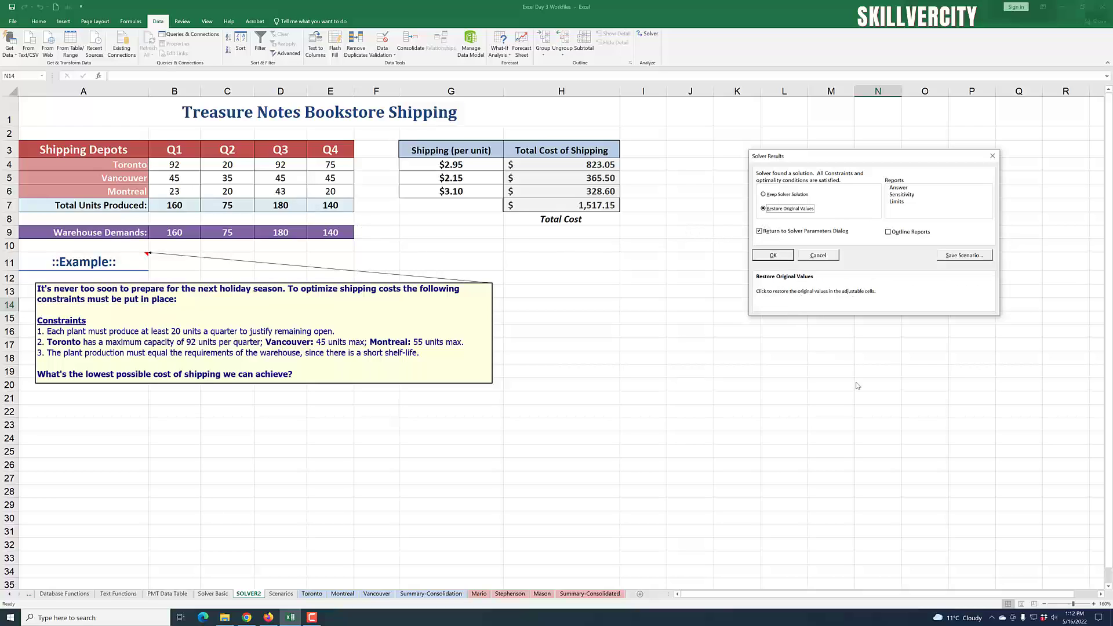
click(773, 256)
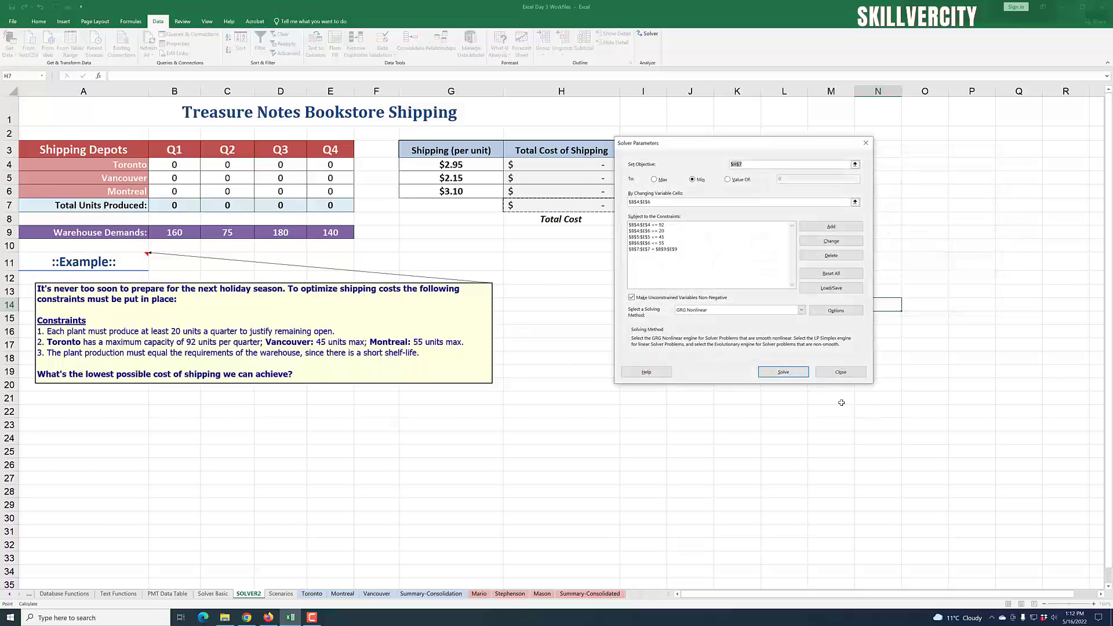
click(841, 372)
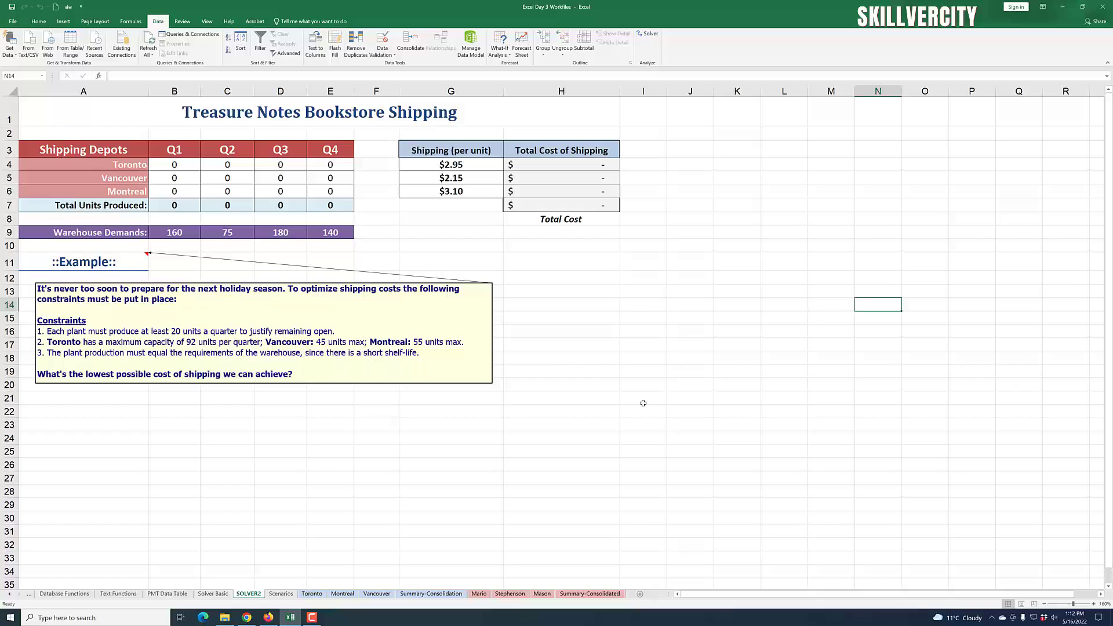
click(312, 618)
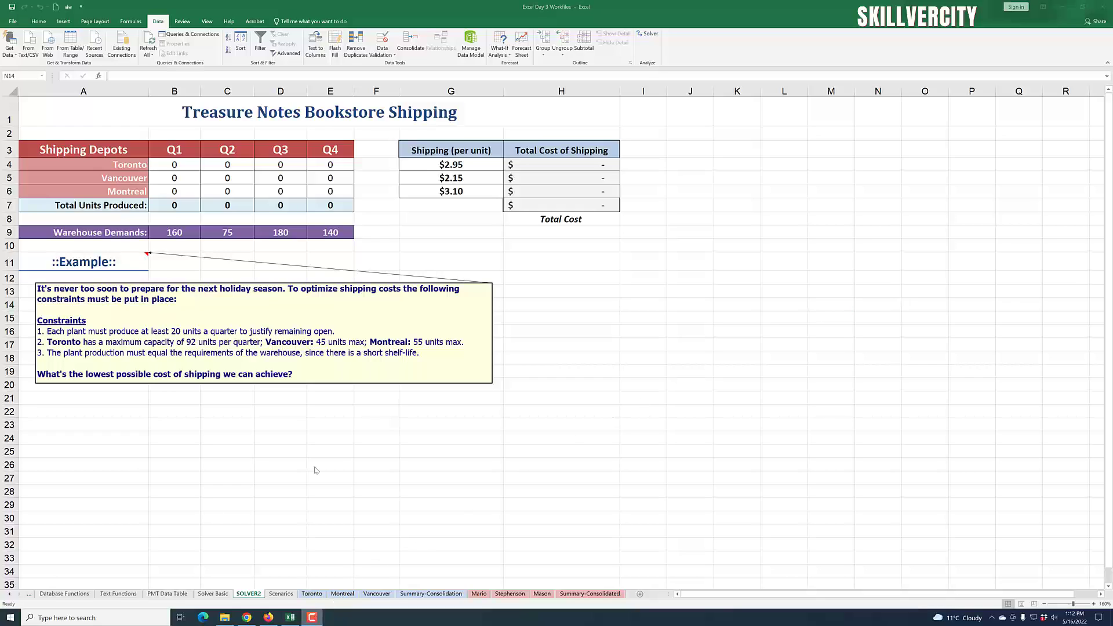